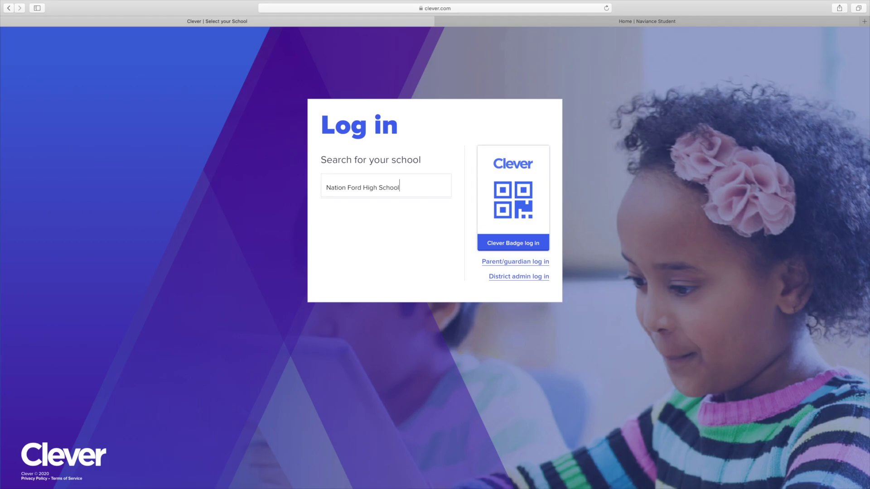
# Bring up Clever's Google sign-in, and open the list of colleges being applied to in Naviance Student
pyautogui.click(391, 167)
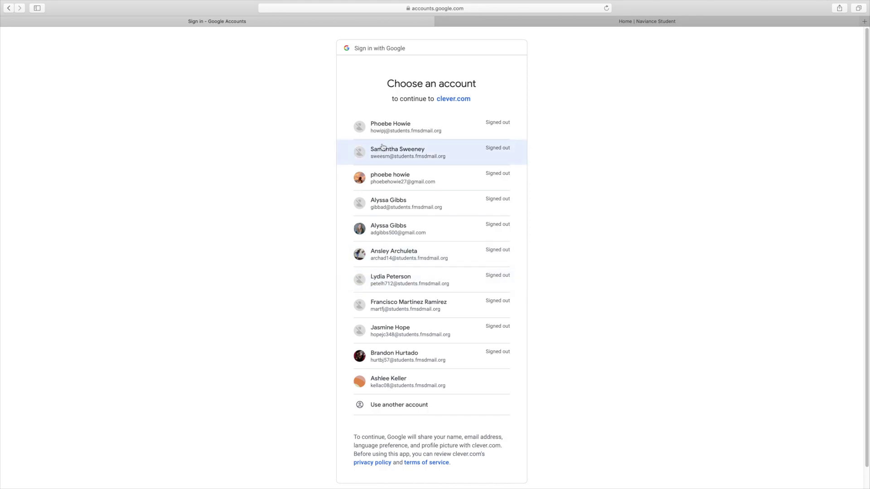
pyautogui.click(472, 22)
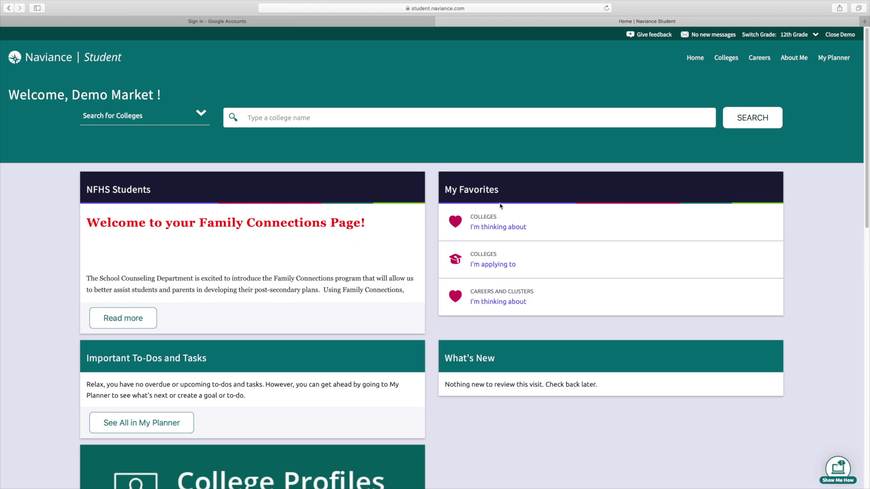
pyautogui.click(488, 266)
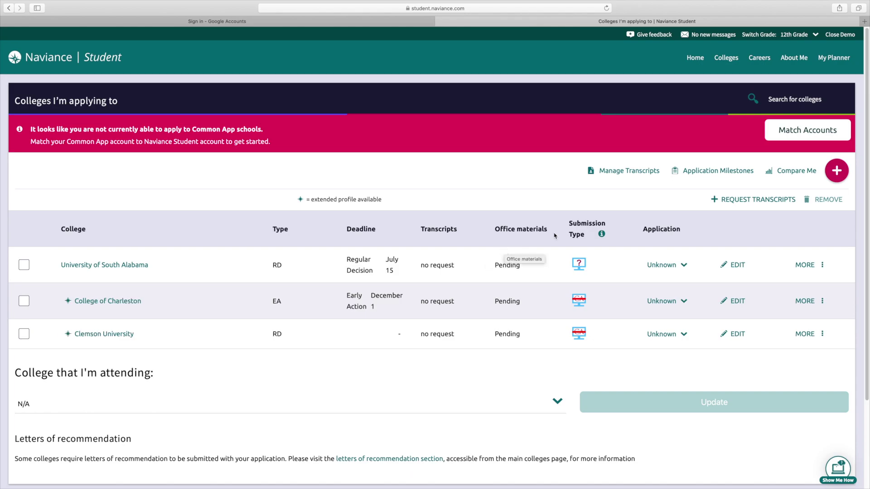
# Start a new college application and choose Appalachian State University as the college
pyautogui.click(836, 172)
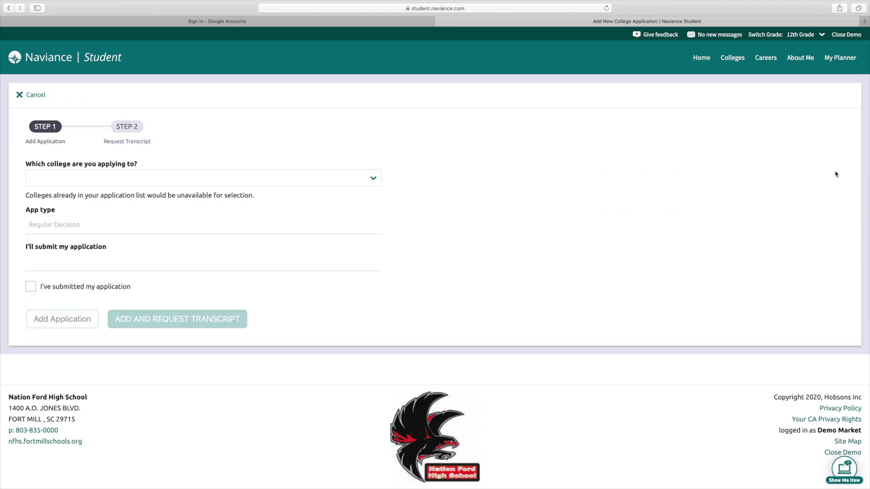
pyautogui.click(351, 173)
pyautogui.write('Appa')
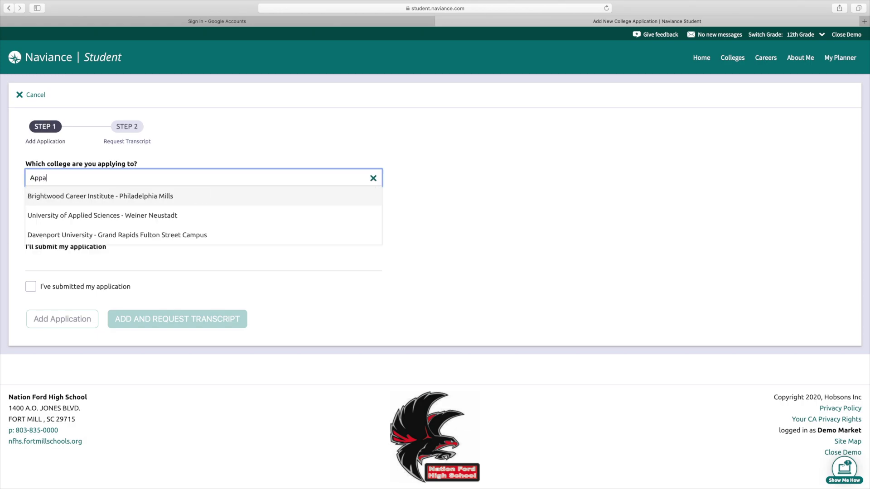
pyautogui.write('lac')
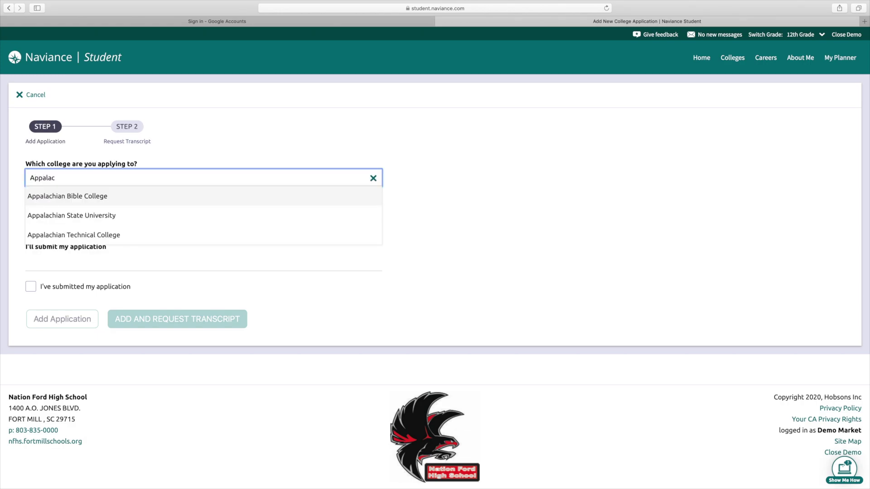
pyautogui.click(257, 213)
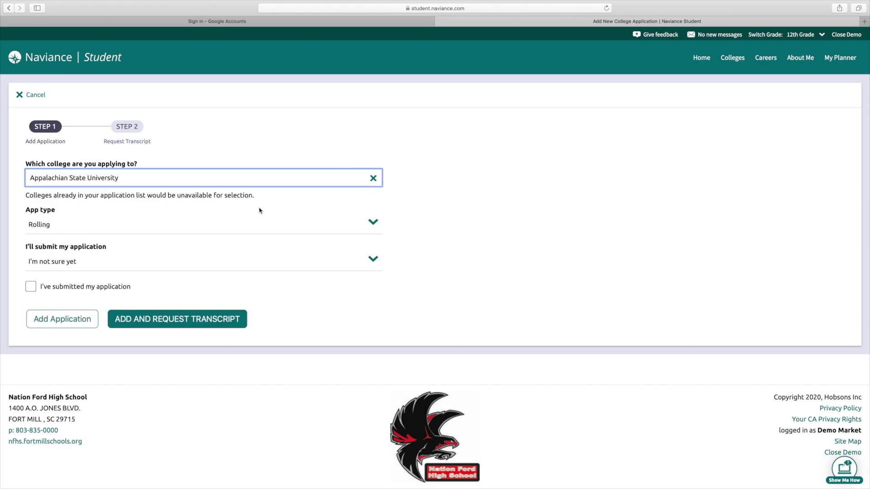
# Set the application type to Regular Decision February 1 and submission to Direct to the institution, leaving it not marked as submitted
pyautogui.click(119, 225)
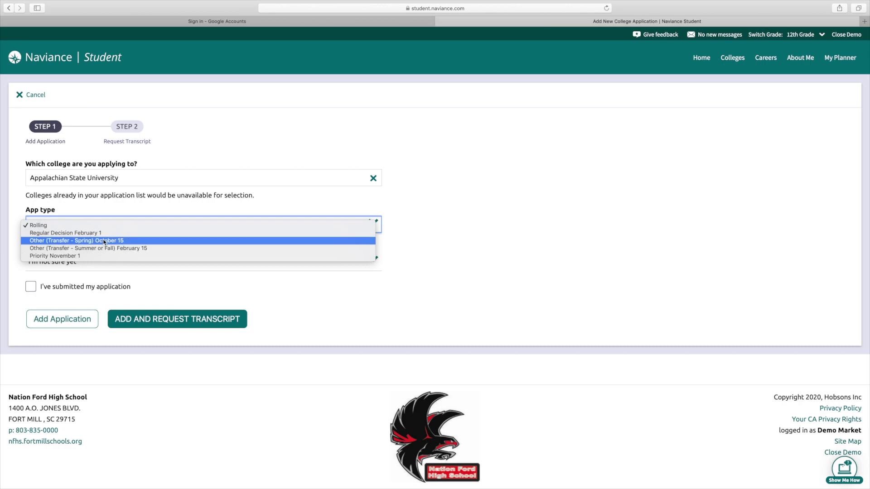
pyautogui.click(106, 233)
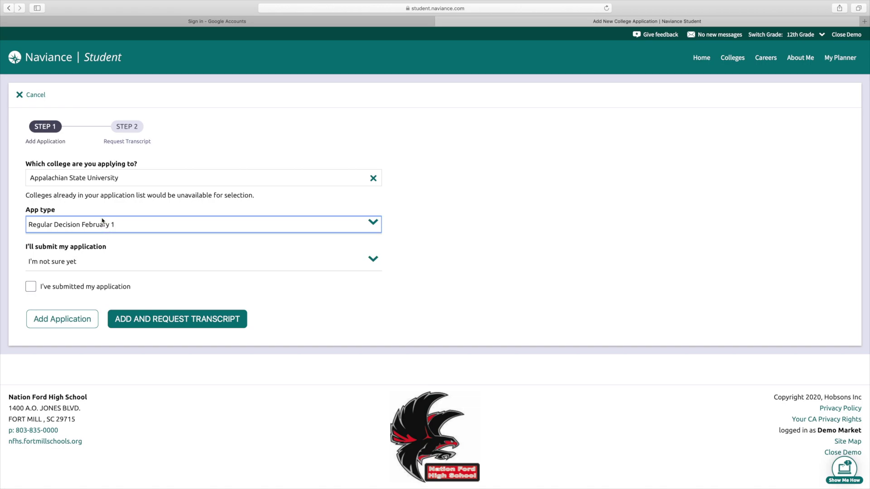
pyautogui.click(71, 263)
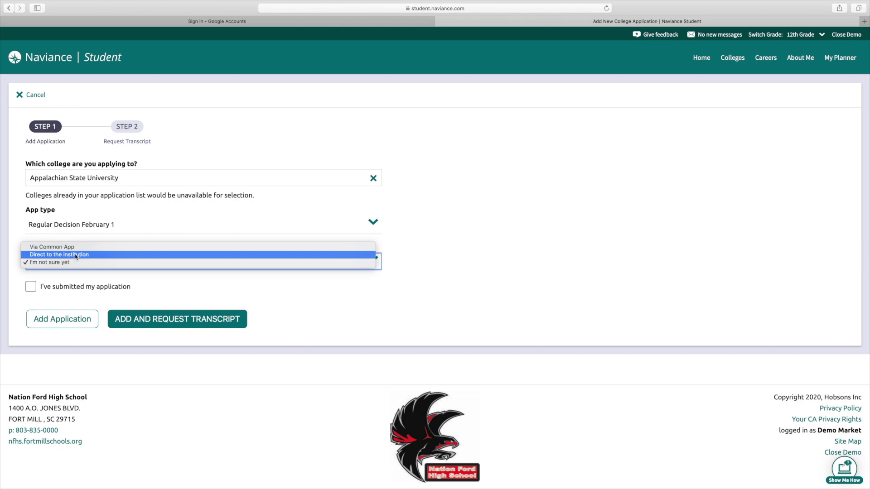
pyautogui.click(76, 255)
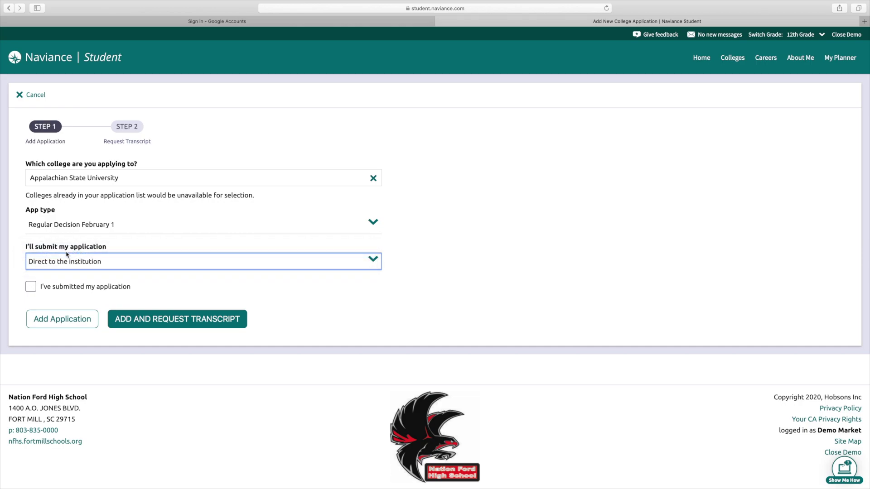
pyautogui.click(31, 287)
pyautogui.click(32, 287)
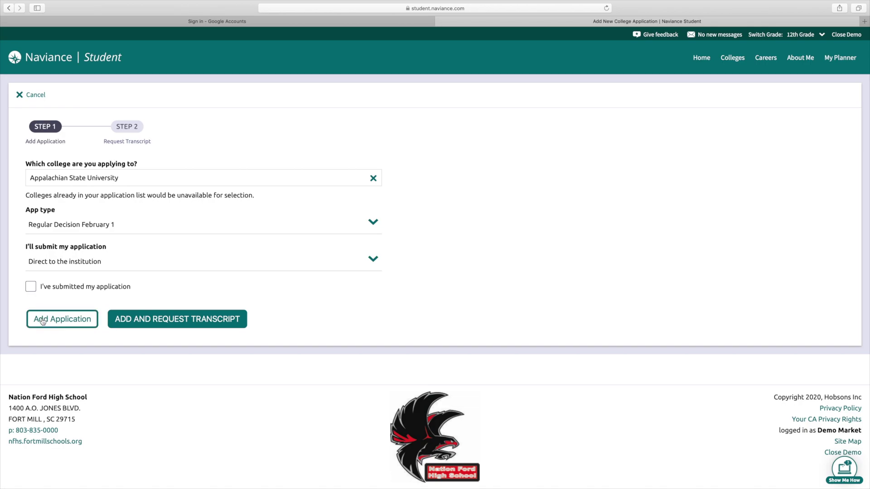
# Add the Appalachian State University application and request an Initial transcript for it
pyautogui.click(144, 318)
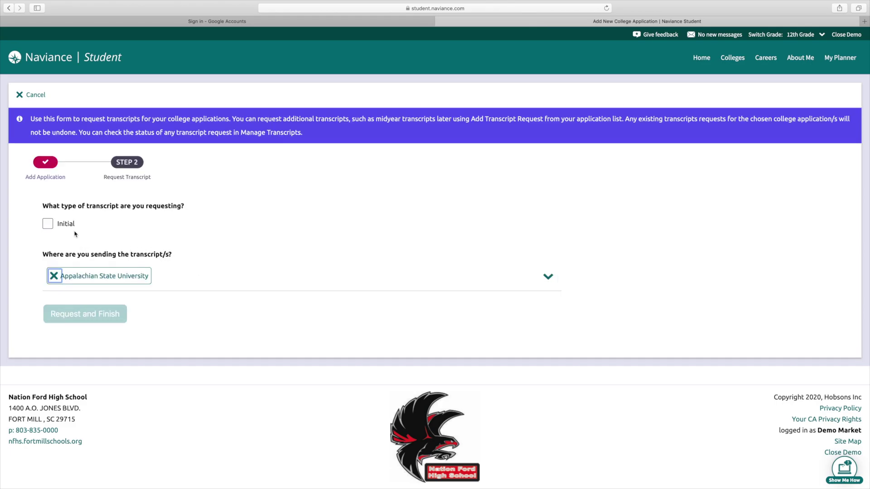
pyautogui.click(50, 225)
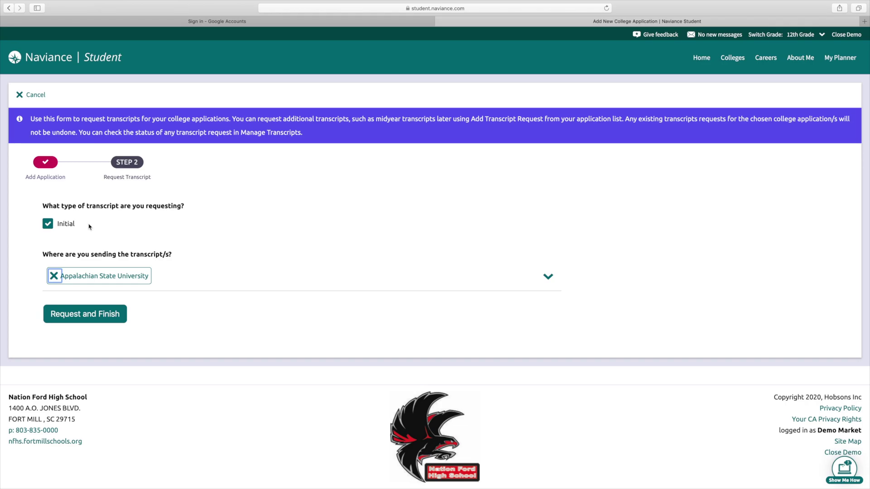
pyautogui.click(71, 312)
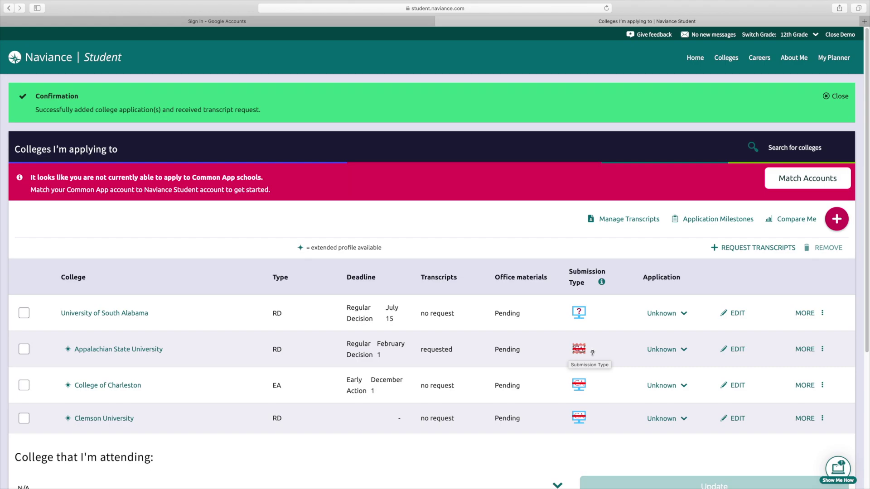
# View the Common App account matching page and return to the list of applications
pyautogui.click(779, 182)
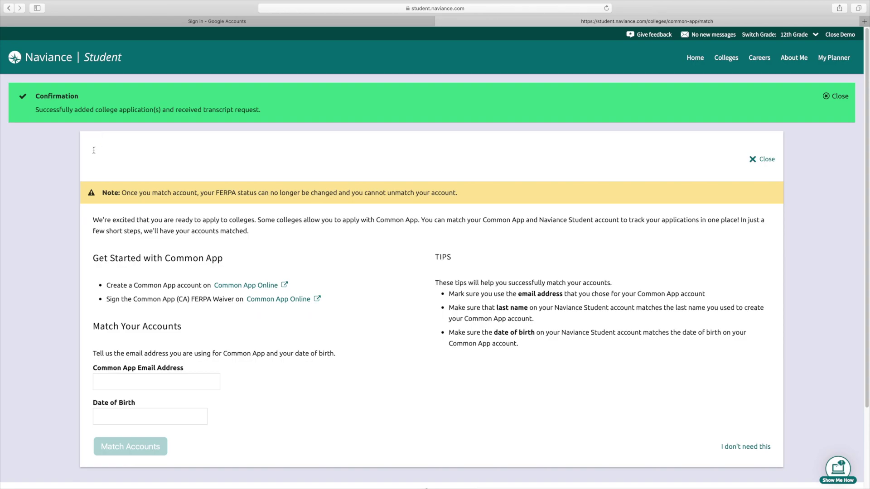
pyautogui.click(10, 9)
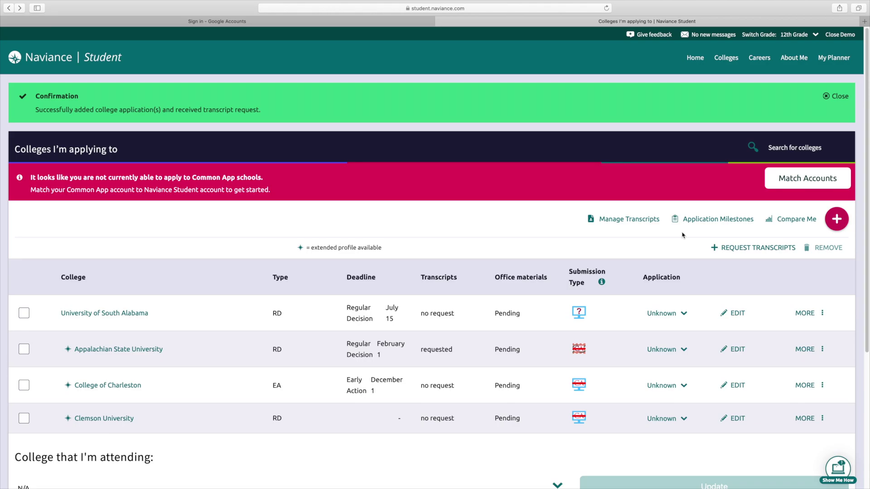
# Request Initial transcripts for University of South Alabama, College of Charleston and Clemson University
pyautogui.click(733, 249)
pyautogui.click(30, 222)
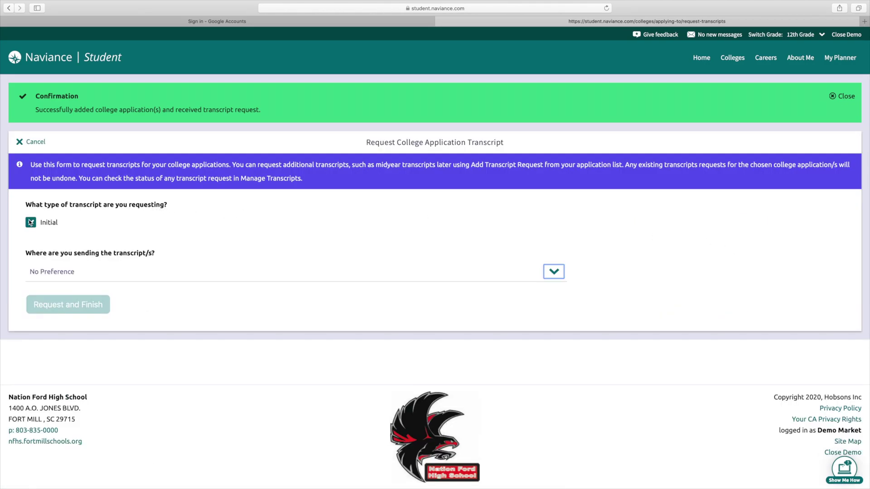
pyautogui.click(550, 272)
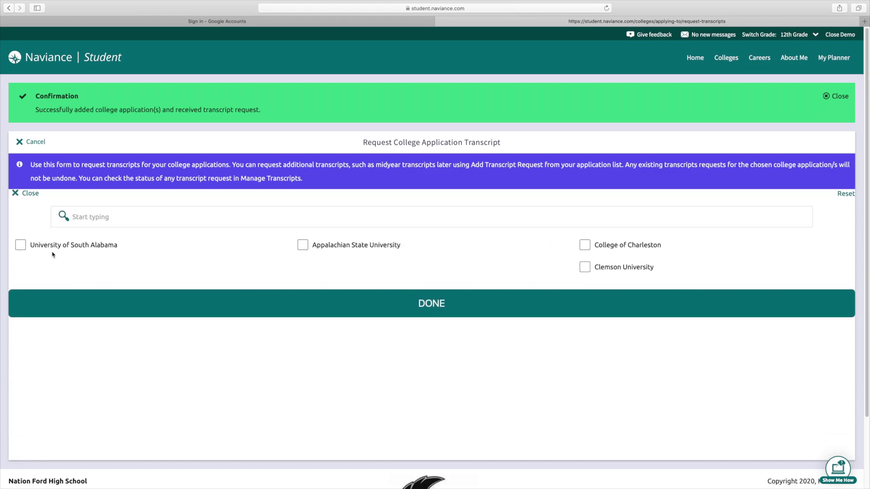
pyautogui.click(20, 246)
pyautogui.click(583, 244)
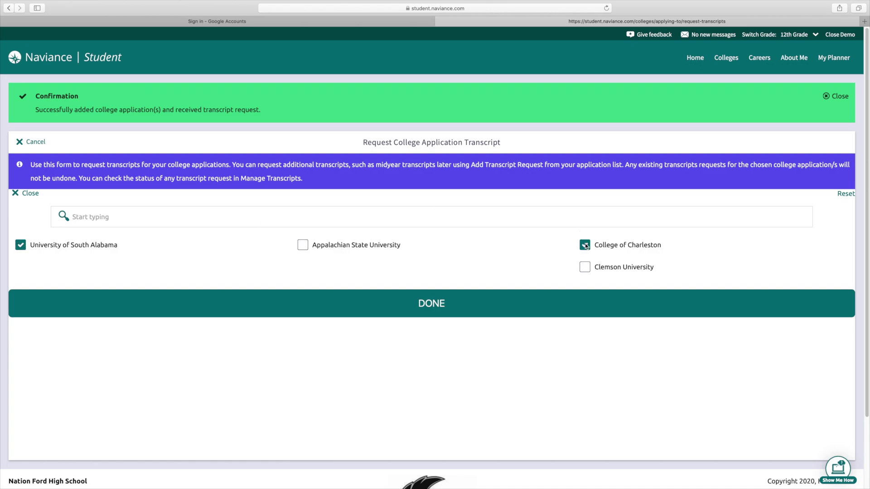
pyautogui.click(584, 266)
pyautogui.click(426, 291)
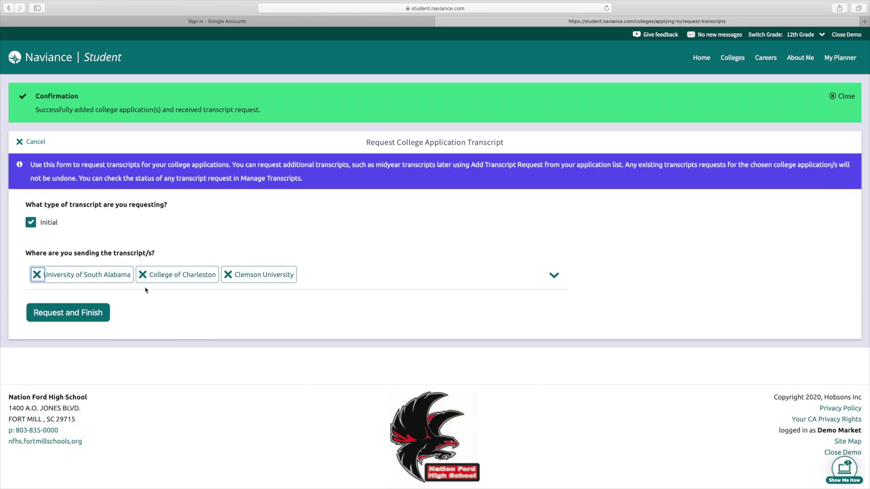
pyautogui.click(93, 311)
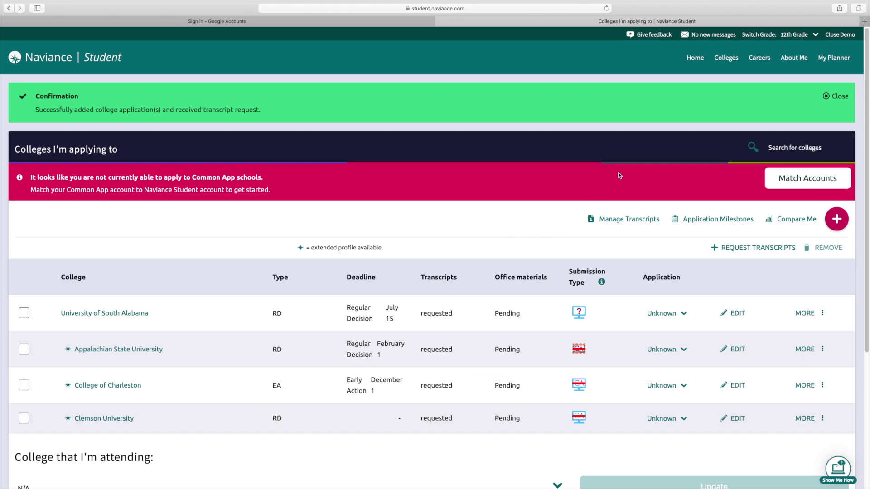
# Go to Letters of Recommendation from the Colleges home page and start a new request
pyautogui.click(726, 62)
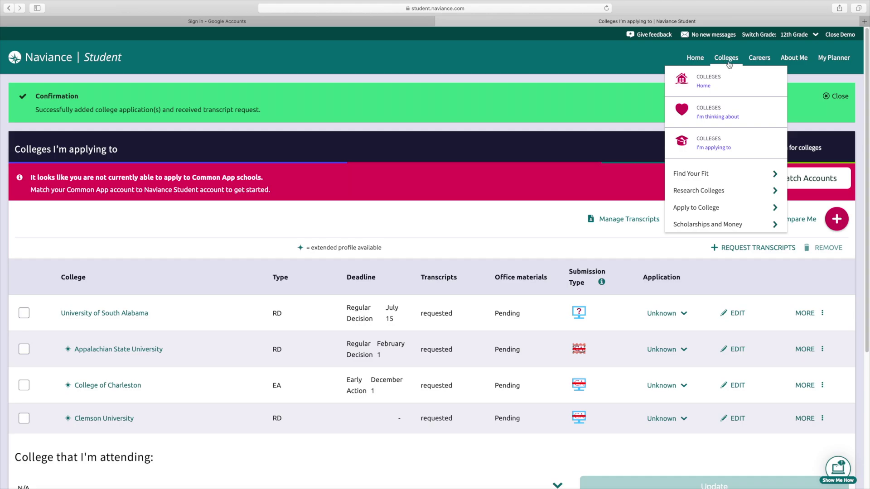
pyautogui.click(709, 83)
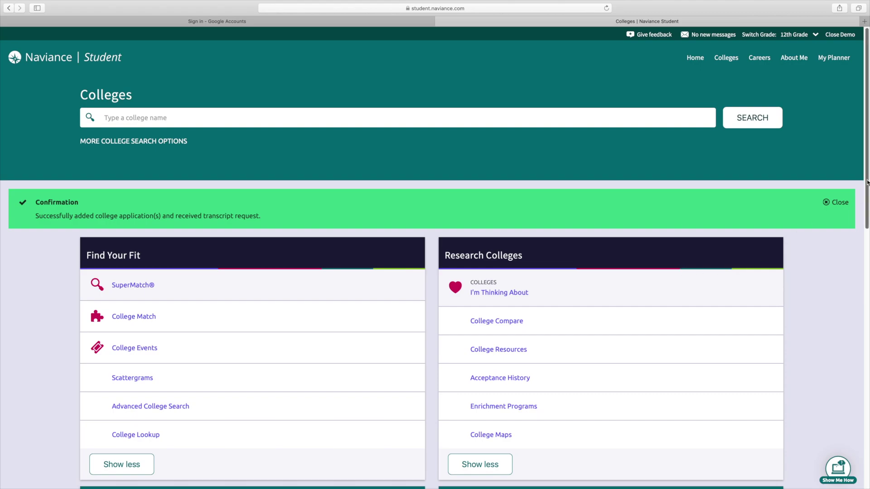
pyautogui.scroll(-1, 867, 207)
pyautogui.scroll(-10, 867, 207)
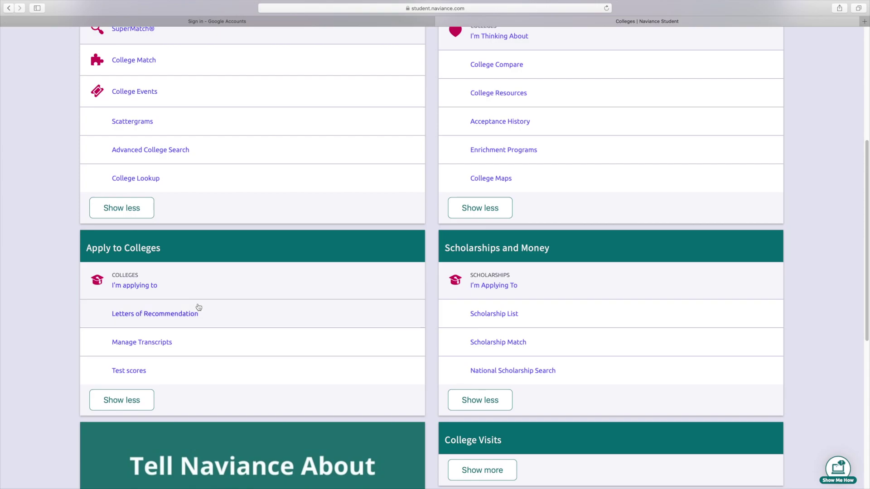
pyautogui.click(181, 317)
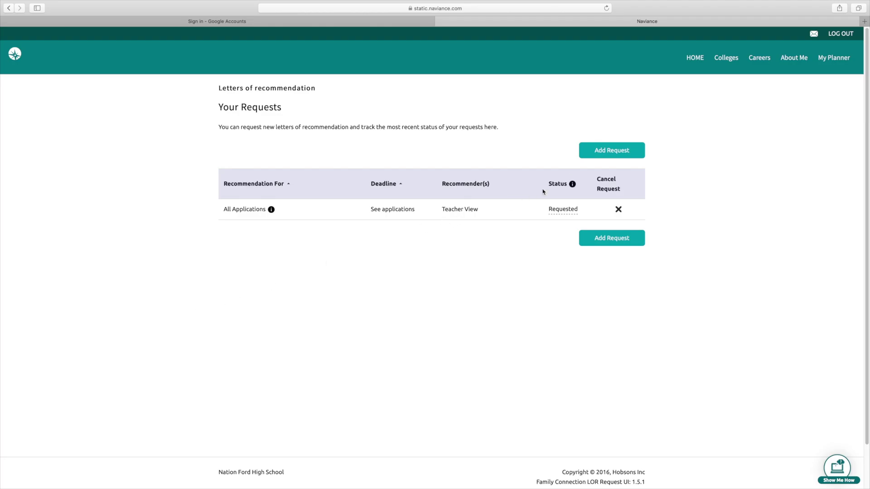
pyautogui.click(596, 156)
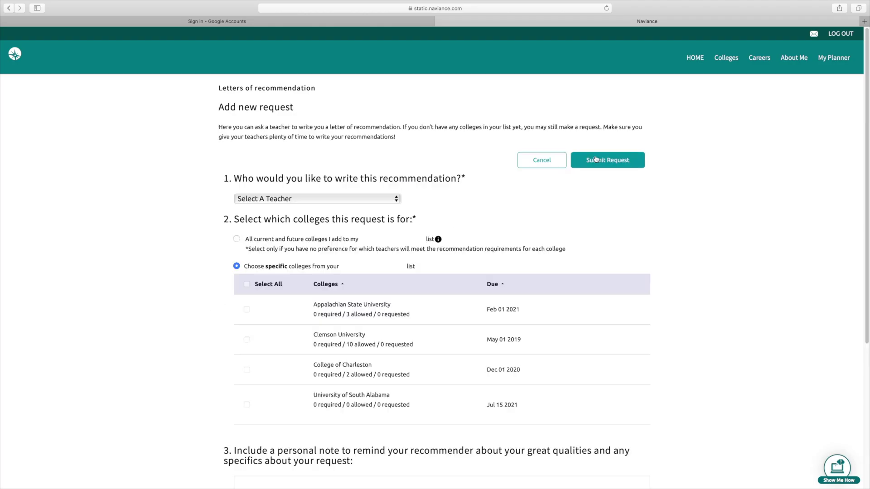
# Select a teacher as recommender and limit the request to the specific colleges Appalachian State University and Clemson University
pyautogui.click(323, 199)
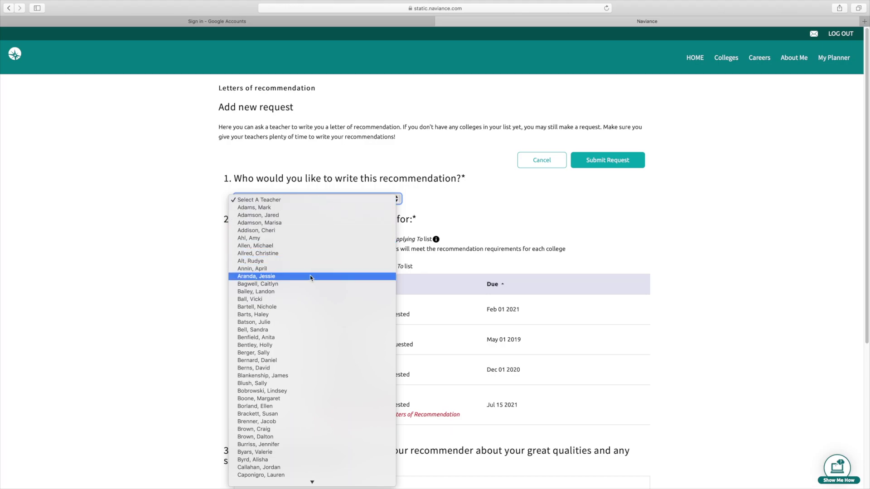
pyautogui.click(284, 368)
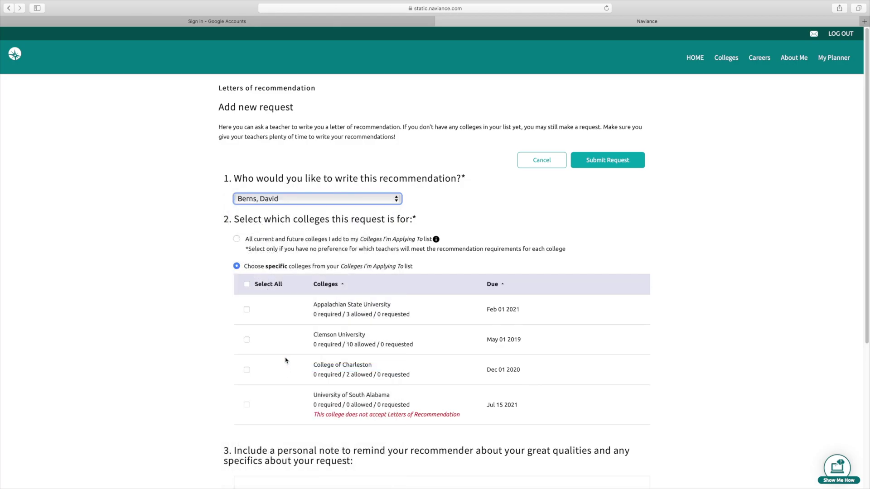
pyautogui.click(237, 239)
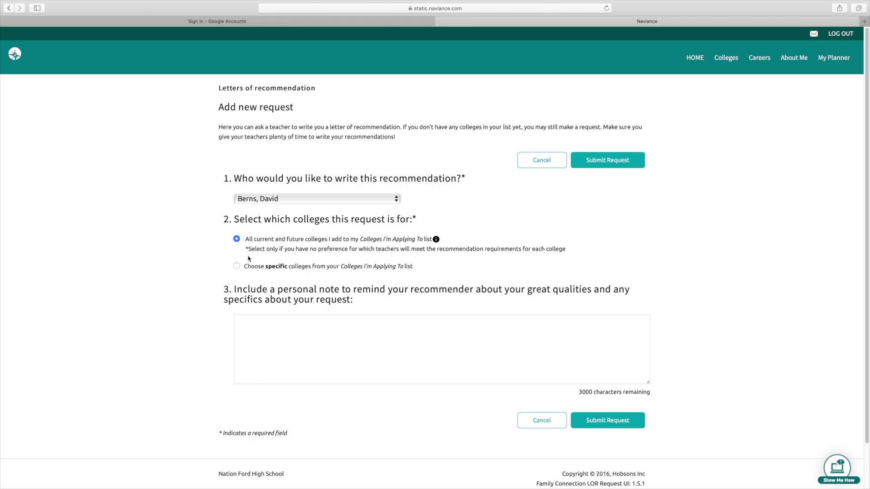
pyautogui.click(237, 266)
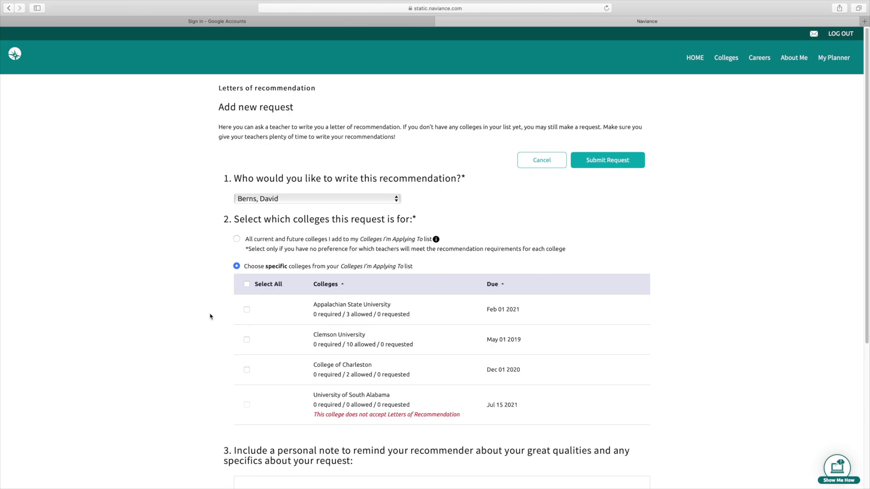
pyautogui.click(247, 310)
pyautogui.click(246, 339)
# Submit the recommendation request with the personal note left blank and view the request list
pyautogui.scroll(-2, 290, 349)
pyautogui.scroll(2, 299, 353)
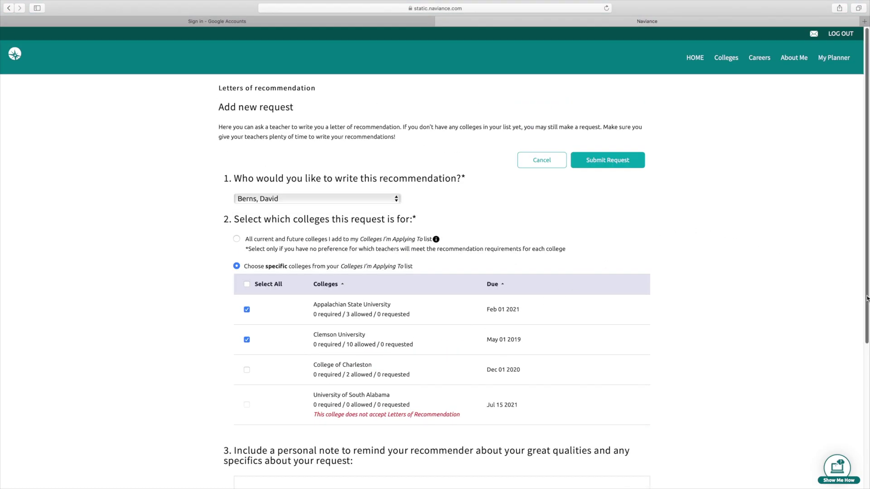
pyautogui.moveTo(867, 299); pyautogui.dragTo(868, 308)
pyautogui.scroll(-3, 867, 308)
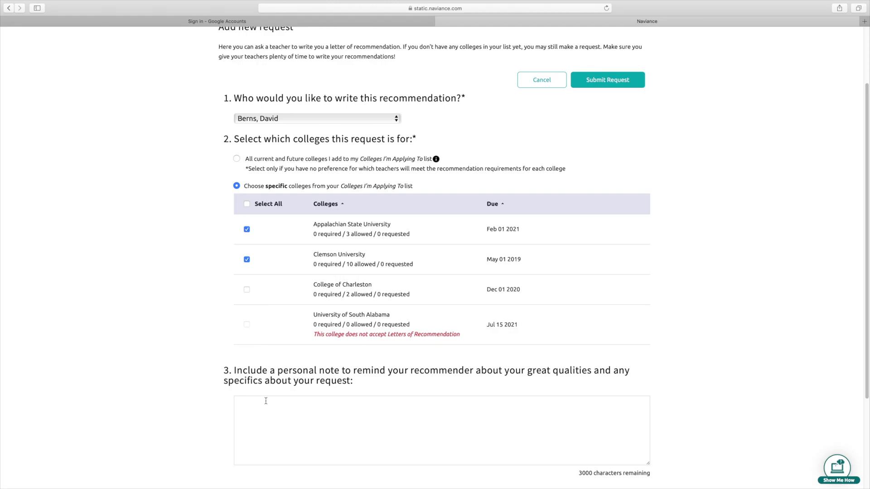
pyautogui.click(617, 81)
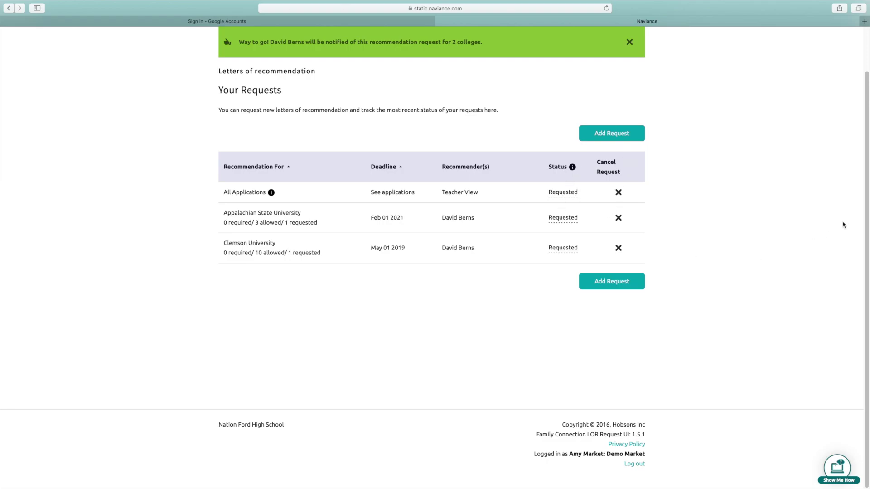
pyautogui.scroll(1, 866, 205)
pyautogui.scroll(2, 866, 205)
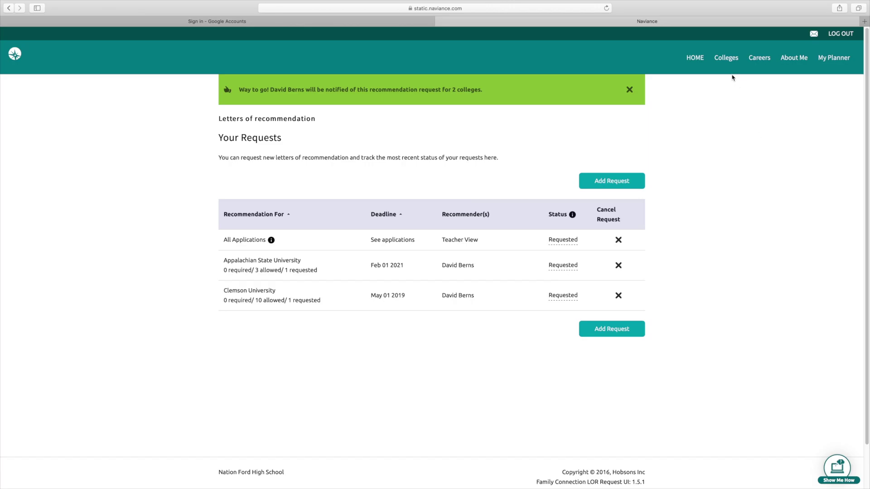
# Go to the Colleges home page and look over its college search, research, application and scholarship sections
pyautogui.click(731, 56)
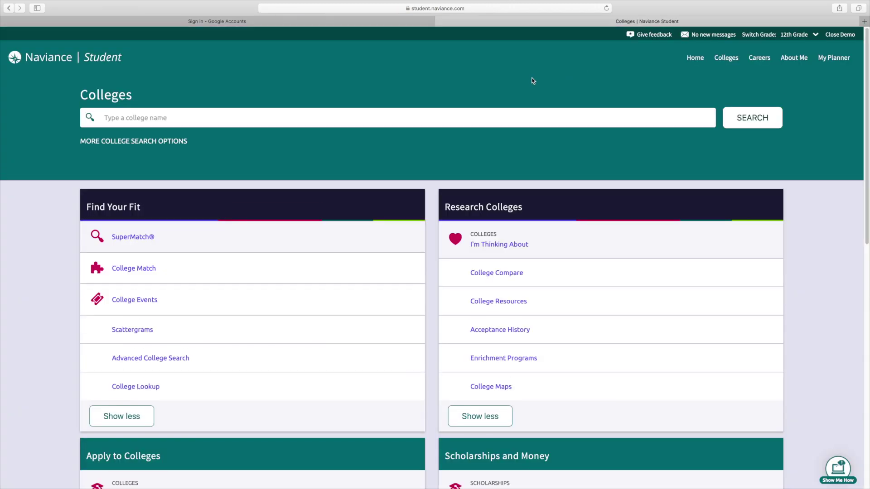
pyautogui.moveTo(863, 175); pyautogui.dragTo(864, 247)
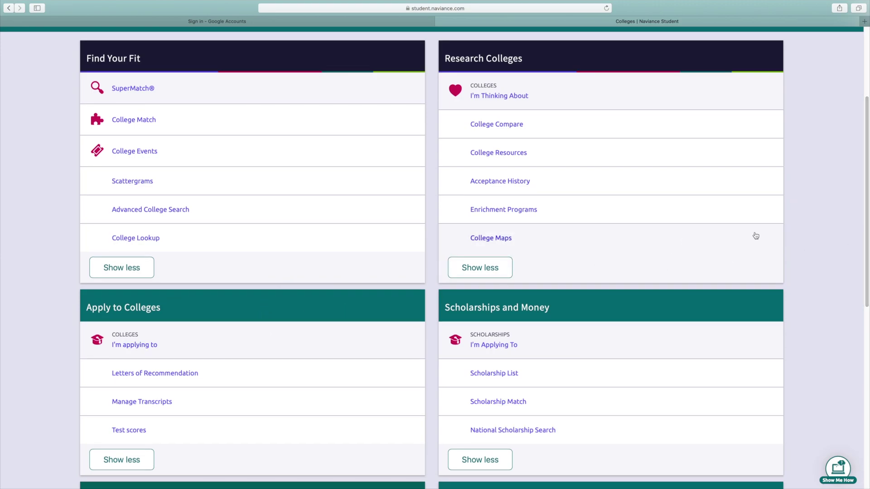
pyautogui.moveTo(866, 256); pyautogui.dragTo(865, 194)
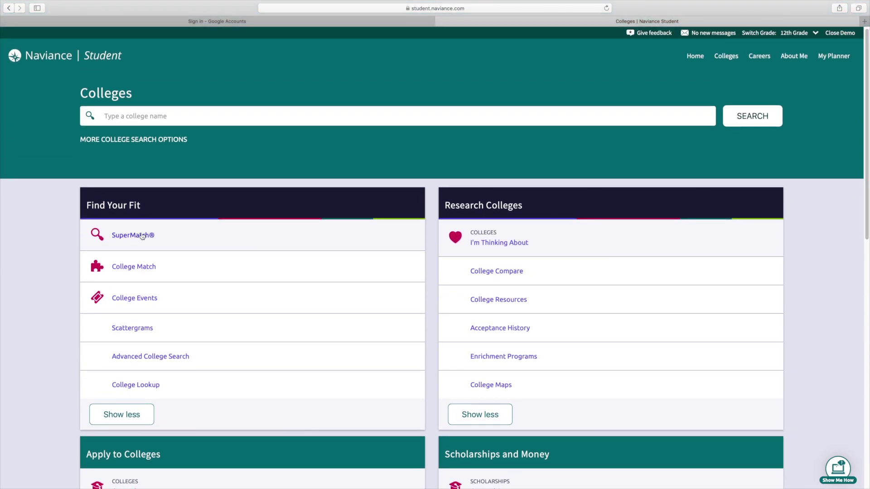
# View the College Match suggestions of colleges other students like, and return to the Colleges home page
pyautogui.click(136, 268)
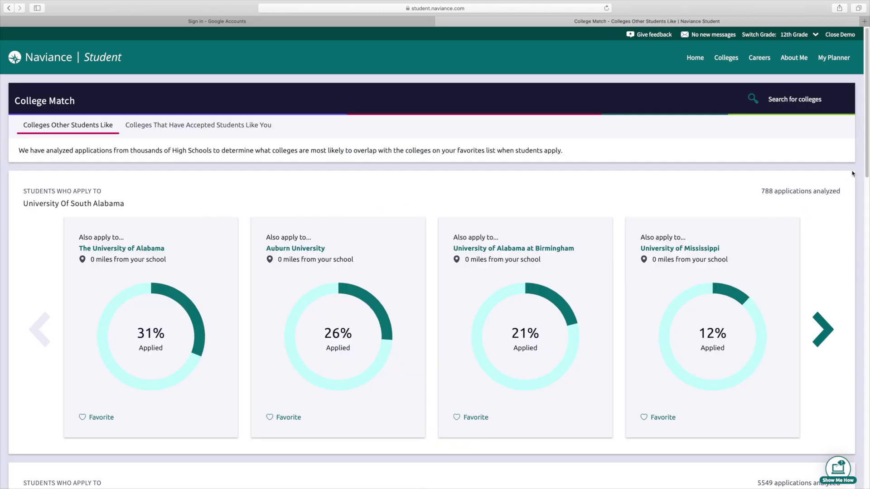
pyautogui.moveTo(866, 177); pyautogui.dragTo(867, 240)
pyautogui.scroll(5, 324, 161)
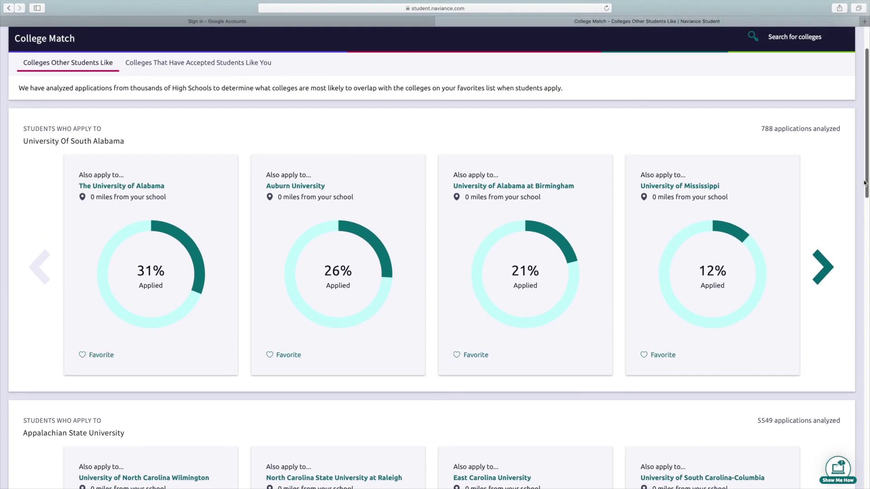
pyautogui.click(9, 7)
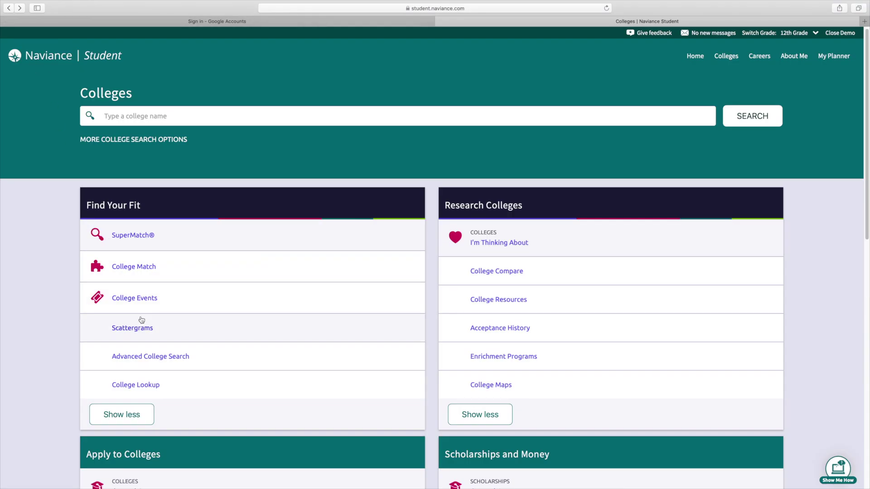
# Start a SuperMatch college search with South Carolina and Alaska as the location criteria
pyautogui.click(136, 235)
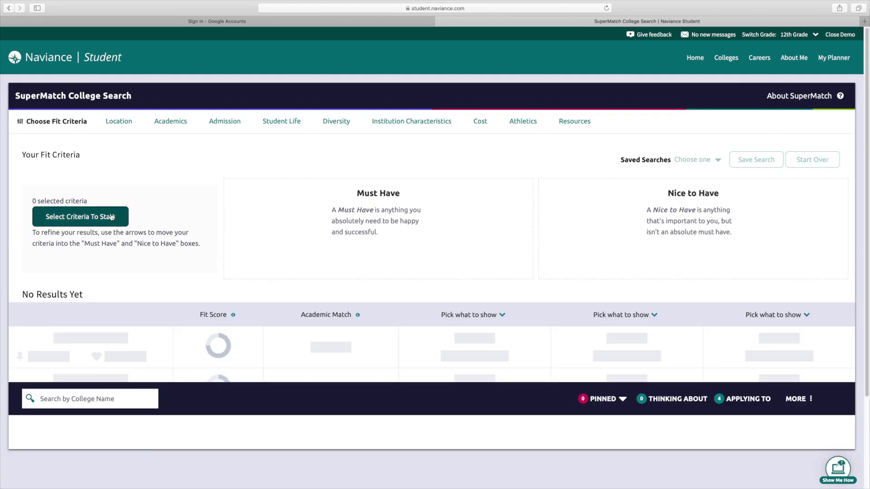
pyautogui.click(111, 218)
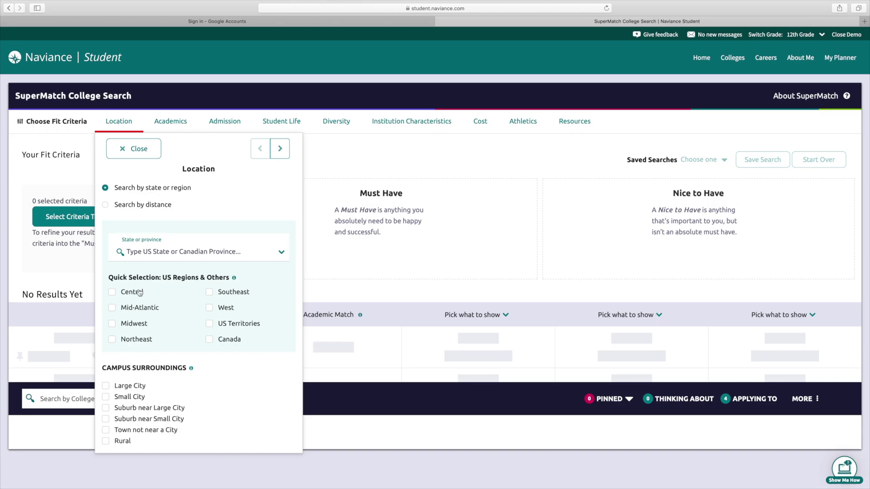
pyautogui.click(199, 259)
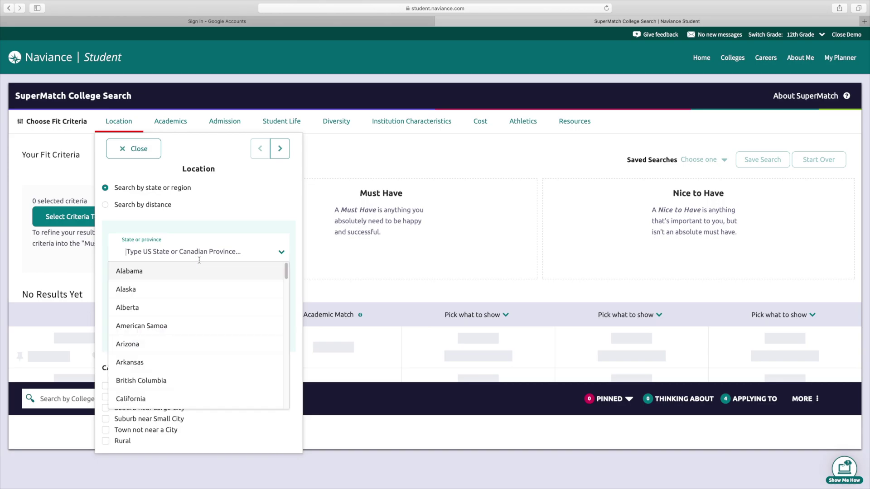
pyautogui.write('south')
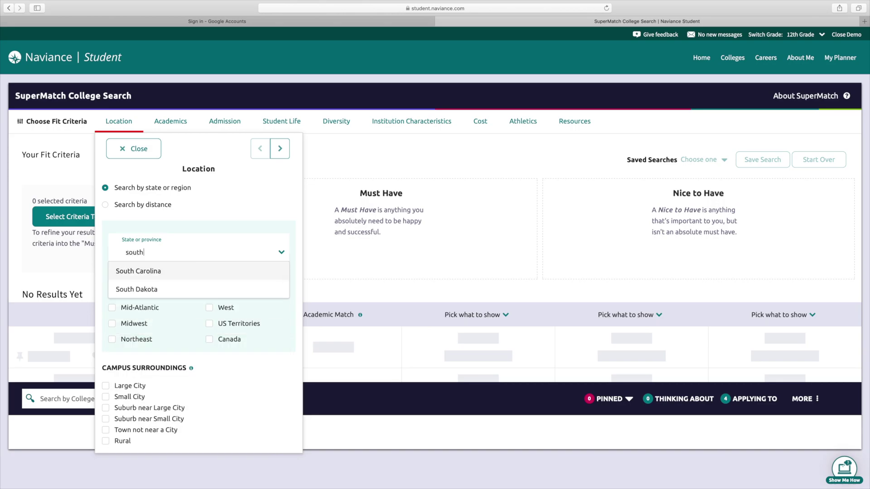
pyautogui.click(213, 267)
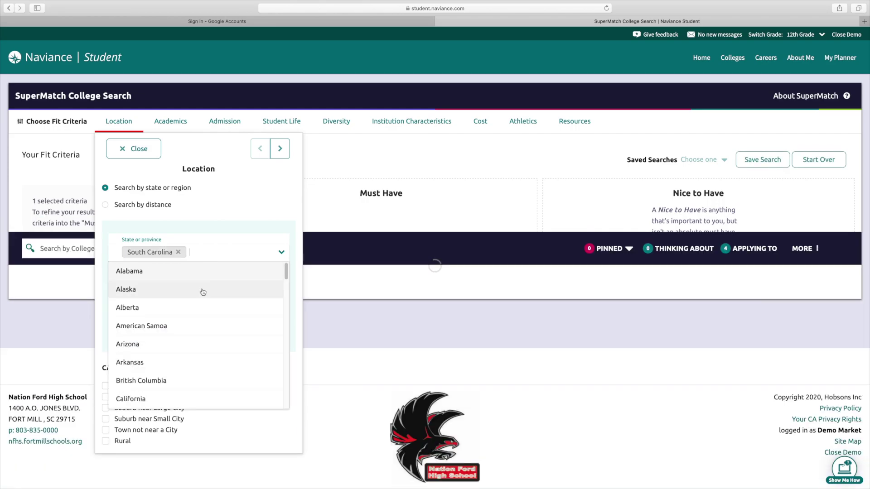
pyautogui.click(211, 289)
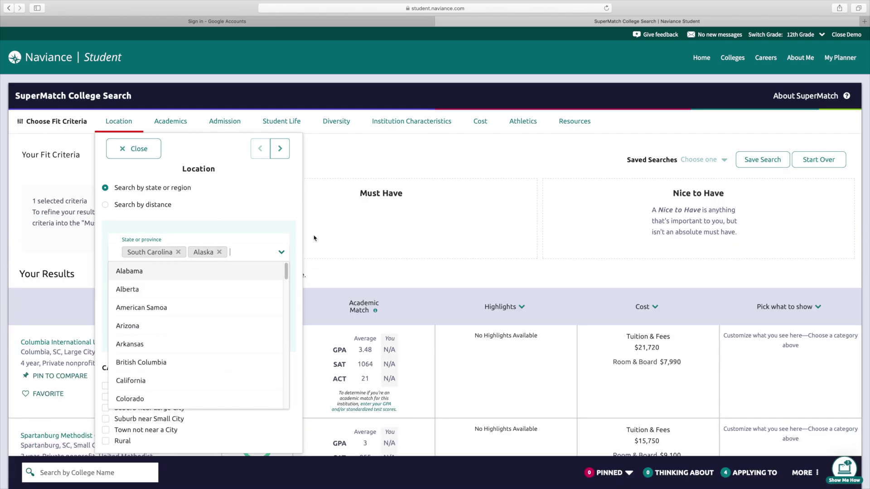
pyautogui.click(264, 206)
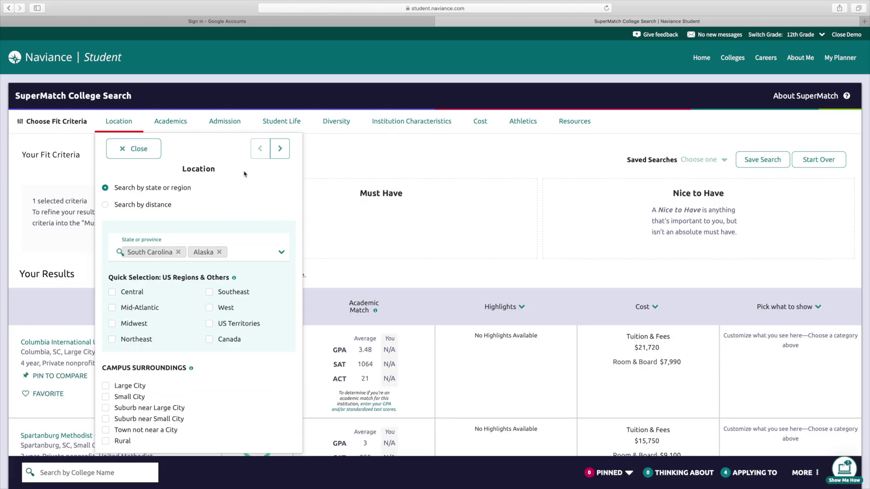
# Add the academic criteria Bachelor's degree and Accounting and Finance major to the SuperMatch search
pyautogui.click(183, 128)
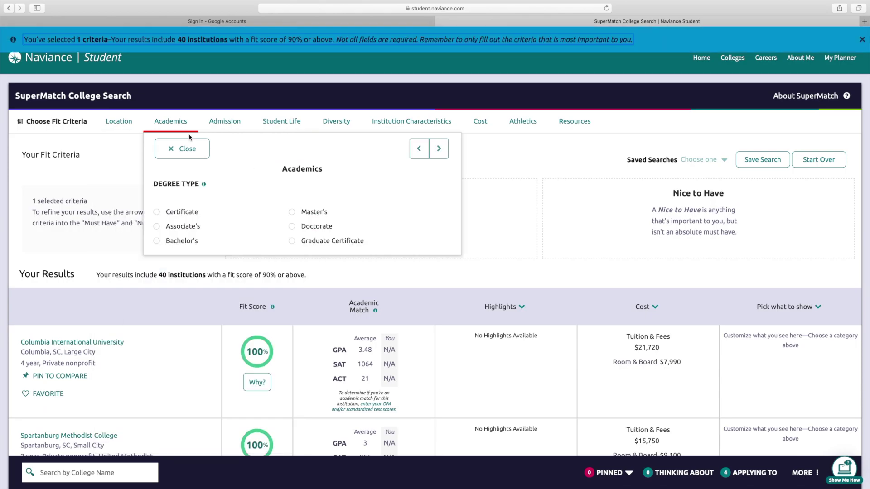
pyautogui.click(157, 241)
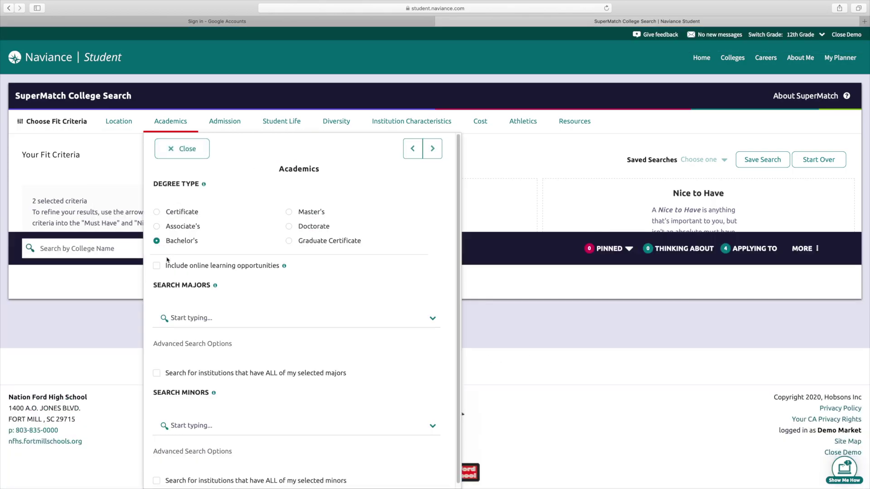
pyautogui.click(190, 320)
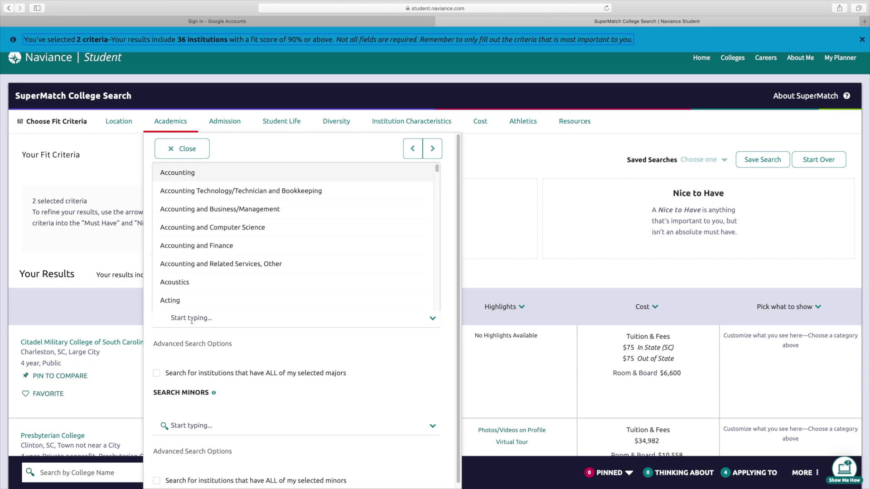
pyautogui.click(208, 247)
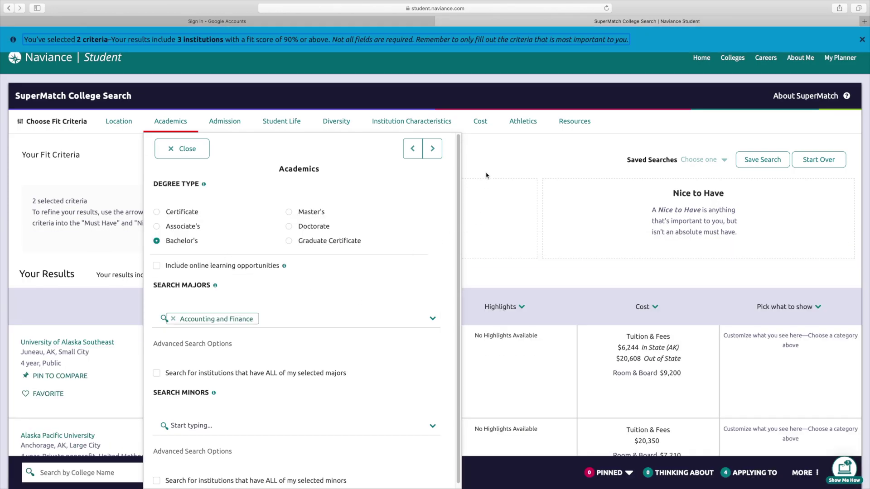
pyautogui.click(486, 176)
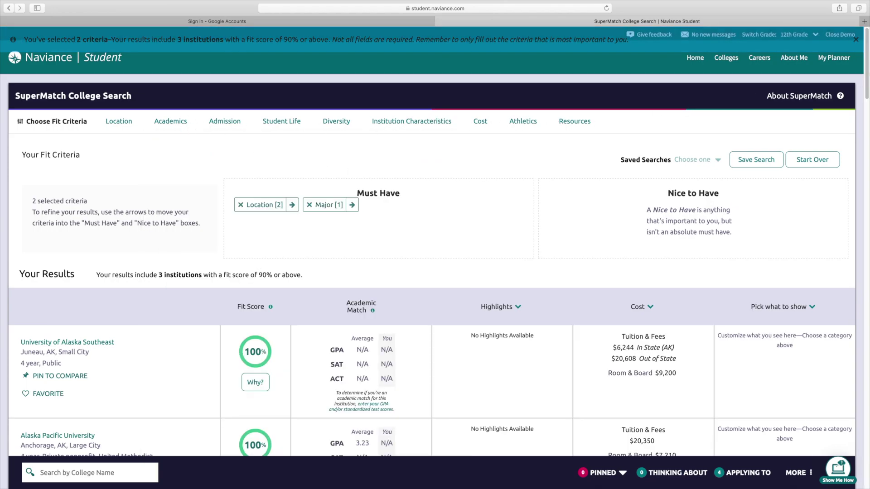
# Look through the SuperMatch results and examine the profile overview and quick facts of University of Alaska Southeast
pyautogui.scroll(-2, 867, 87)
pyautogui.scroll(-4, 868, 86)
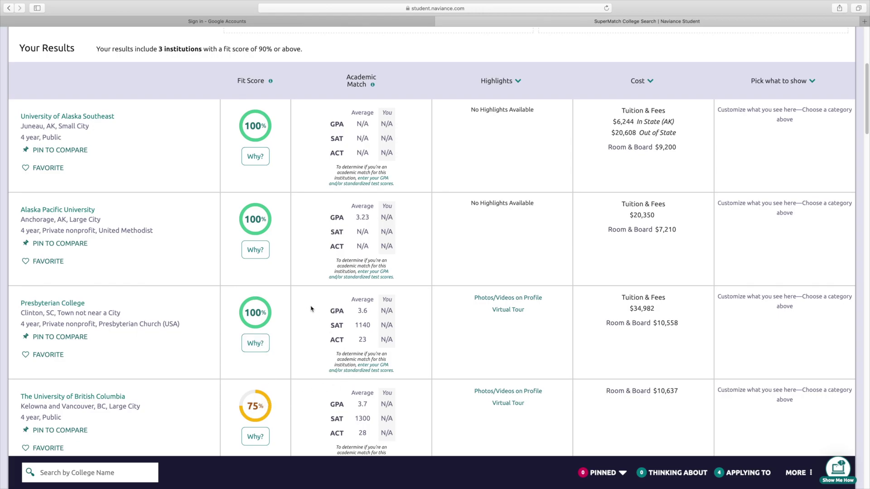
pyautogui.click(102, 118)
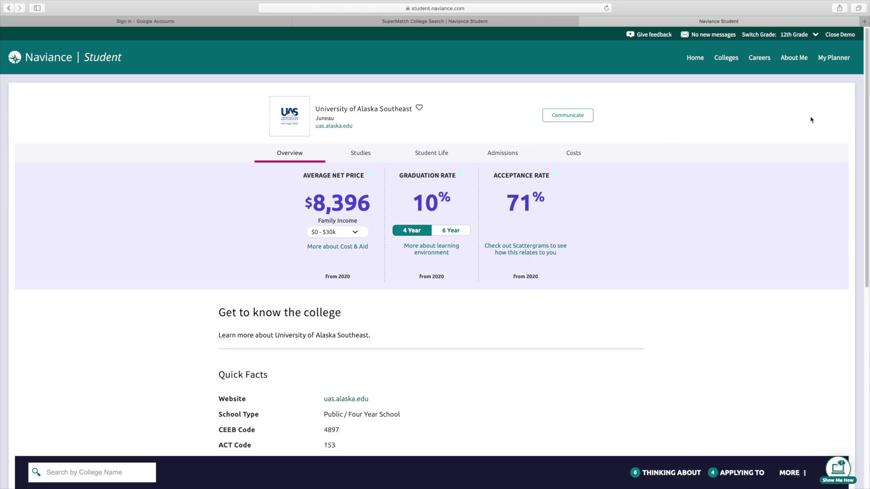
pyautogui.moveTo(866, 122); pyautogui.dragTo(867, 237)
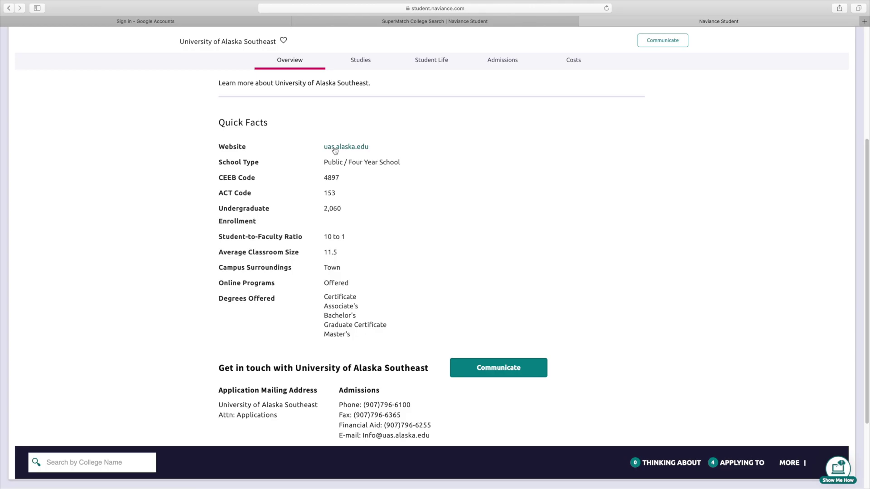
pyautogui.moveTo(866, 140); pyautogui.dragTo(867, 33)
# Return to the student home page and look over the Careers options, including Explore Careers and Interests
pyautogui.click(18, 59)
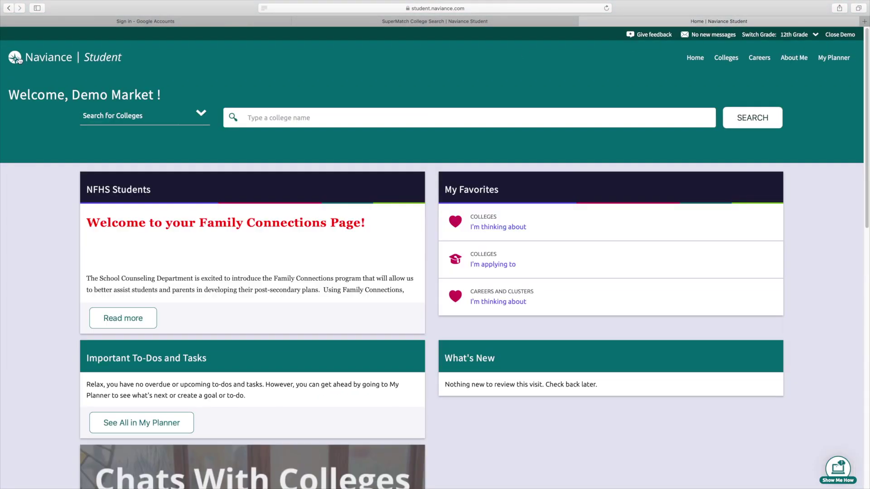
pyautogui.click(766, 66)
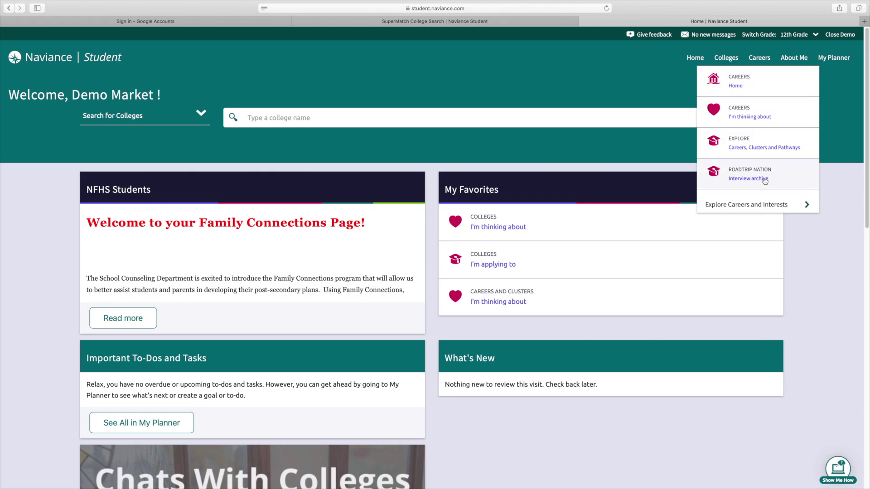
pyautogui.click(787, 209)
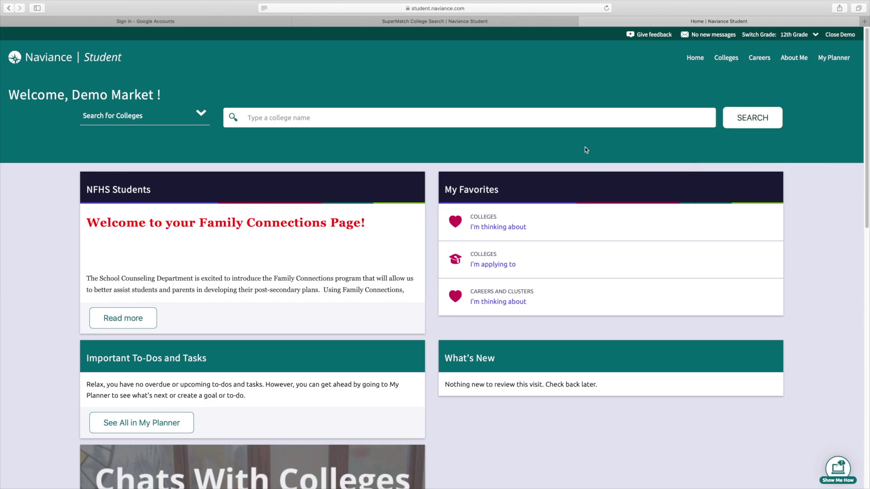